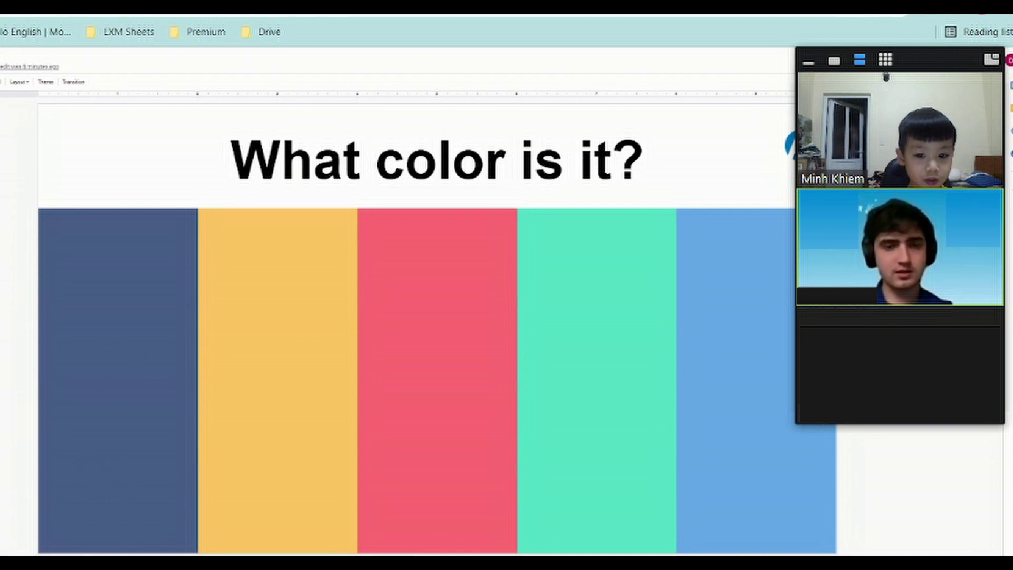
Advance to the shapes slide and single out the blue triangle, then the green square.
key("Down")
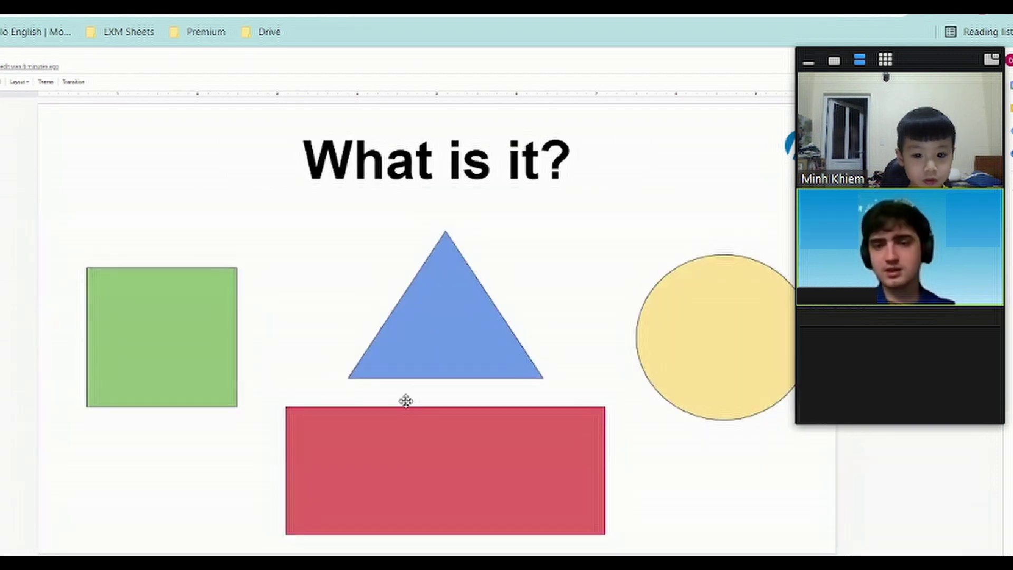
left_click(488, 281)
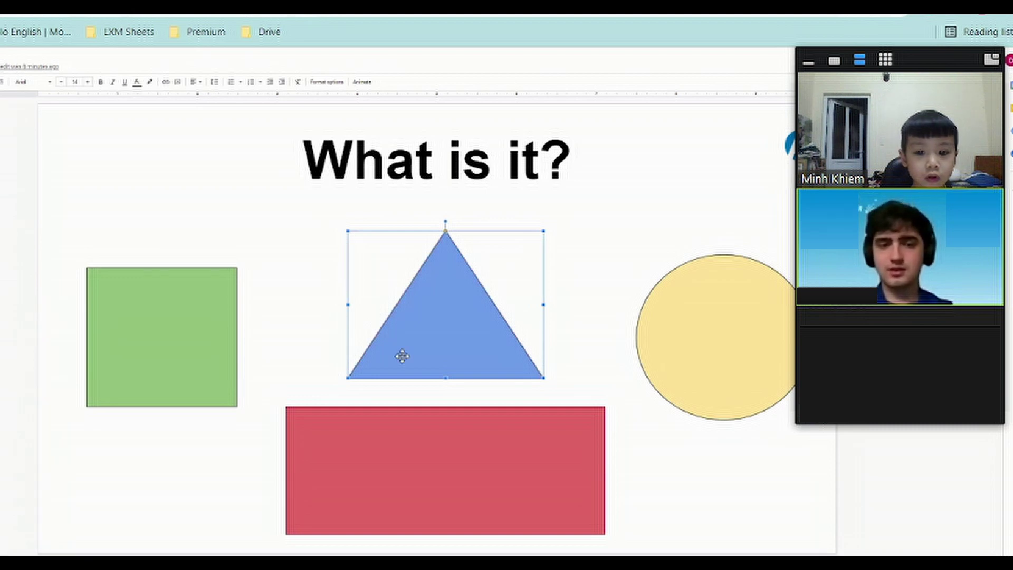
left_click(190, 354)
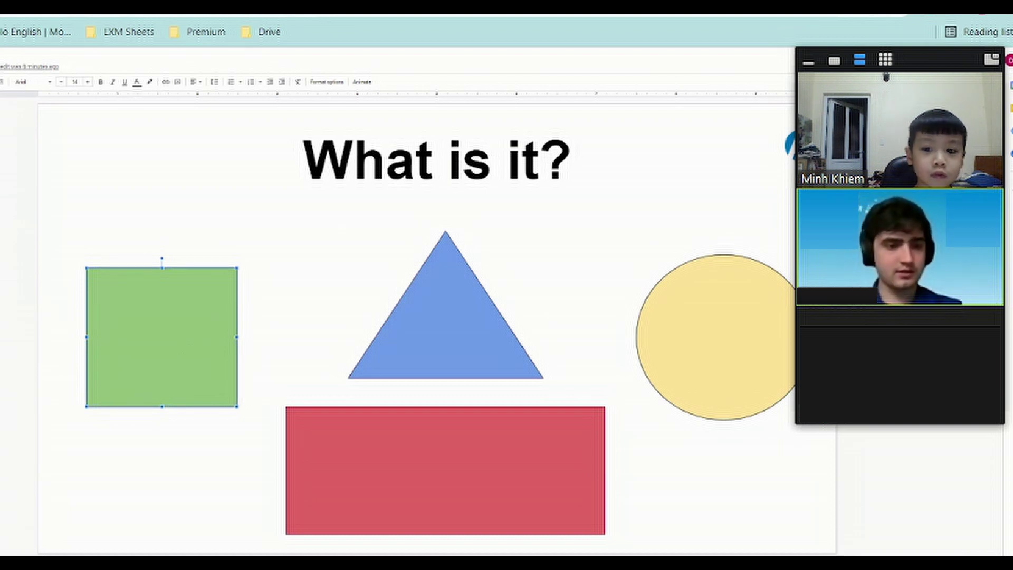
Advance past the cat slide to the banana, cookie and sandwich slide.
key("Page_Down")
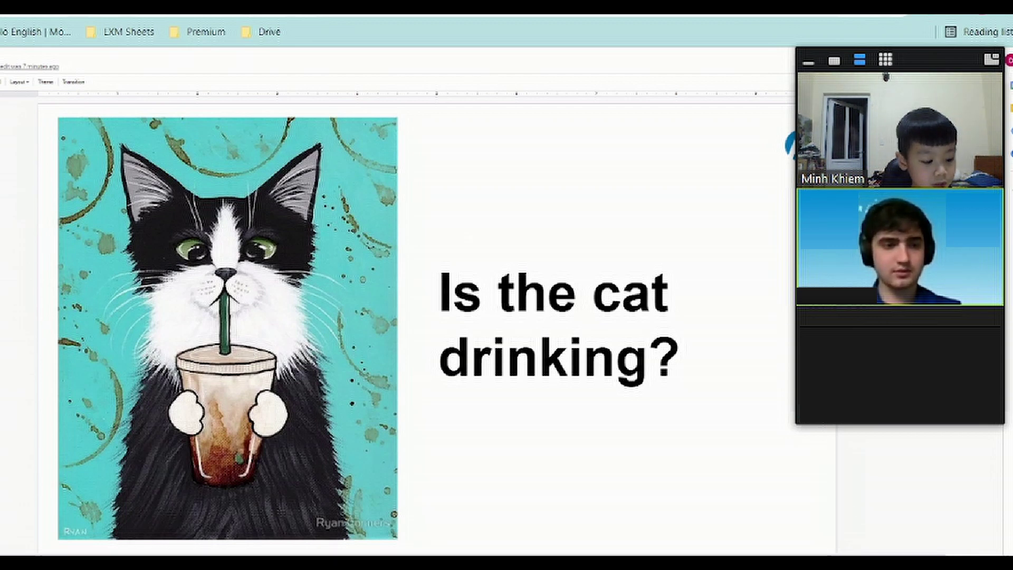
key("Down")
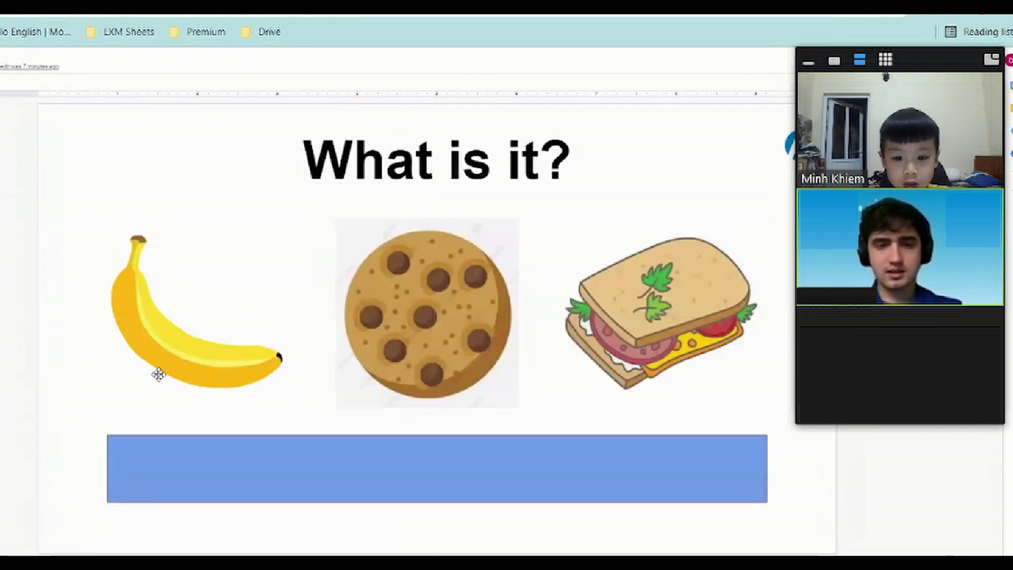
Single out the banana picture on the food slide.
left_click(159, 380)
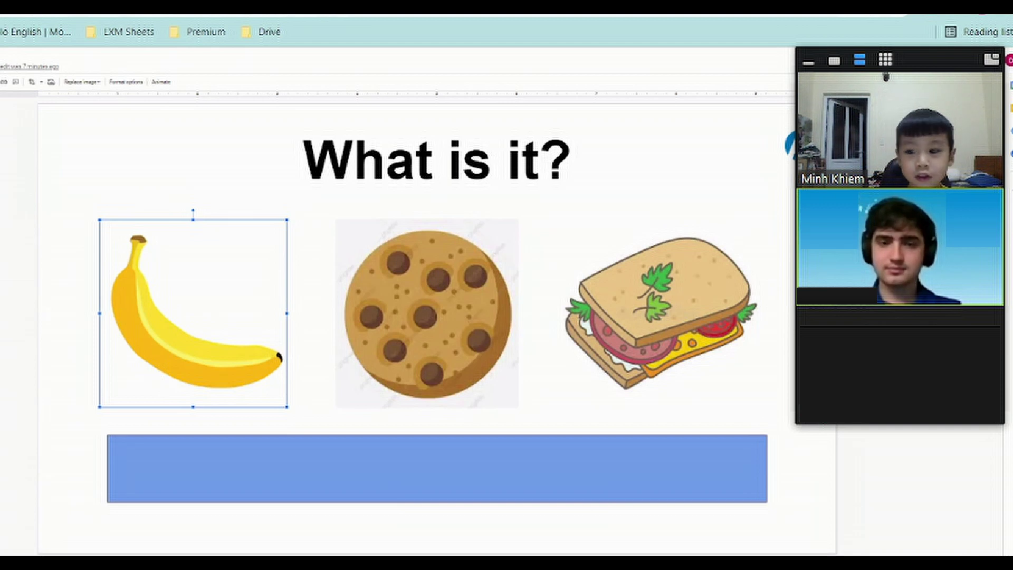
Advance through the 'He is wearing...' slide to the girl painting slide.
key("Page_Down")
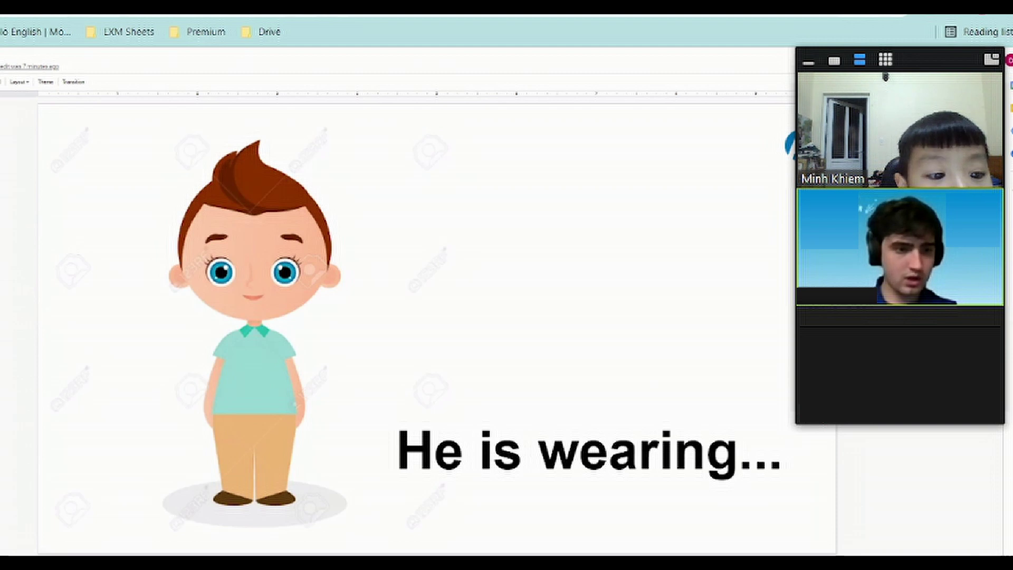
key("Right")
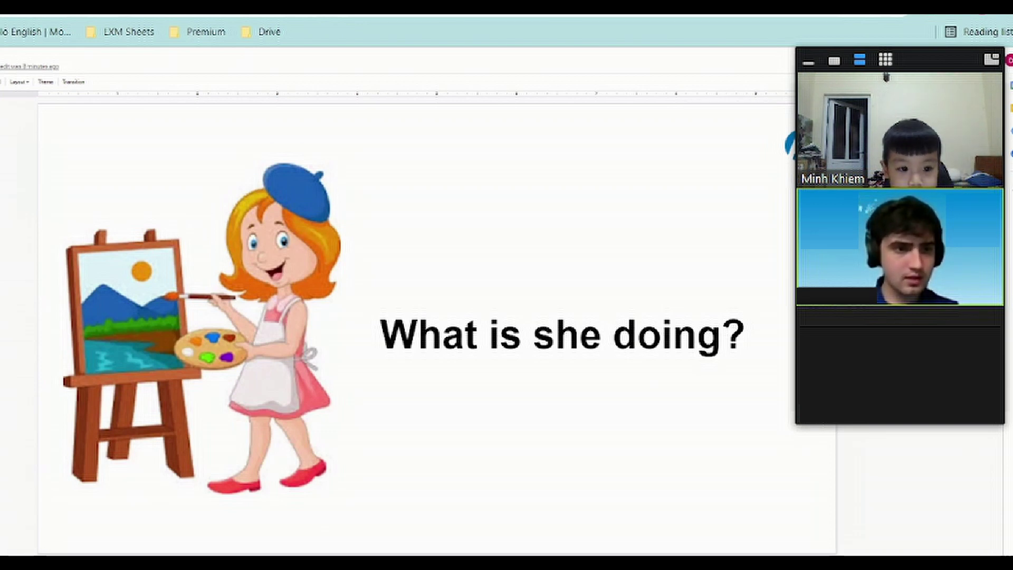
Advance to the slide of cartoon animals such as the elephant, giraffe and lion.
key("Down")
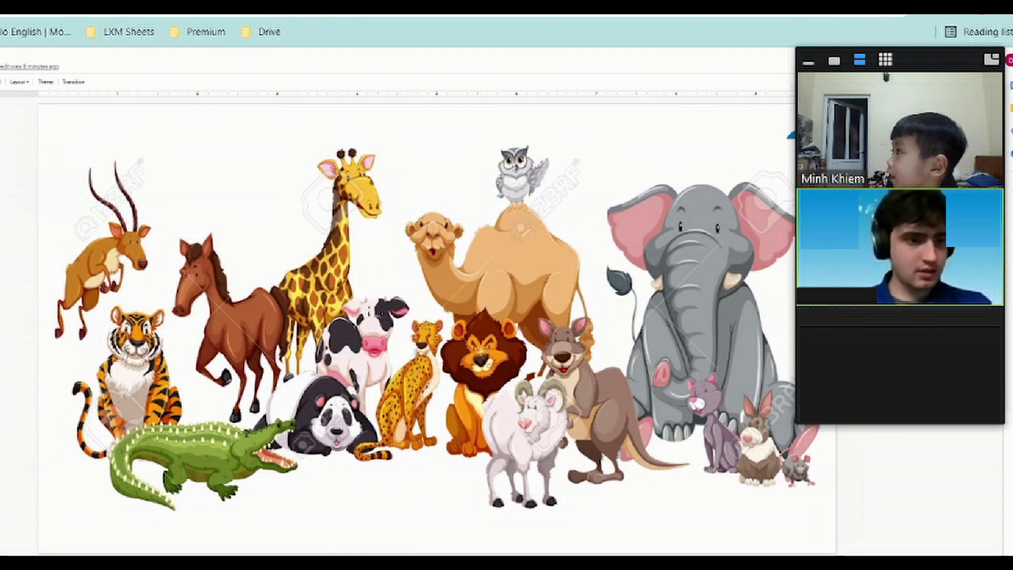
Show the professions slide, nudge the teacher picture slightly left, and select the farmer.
key("Down")
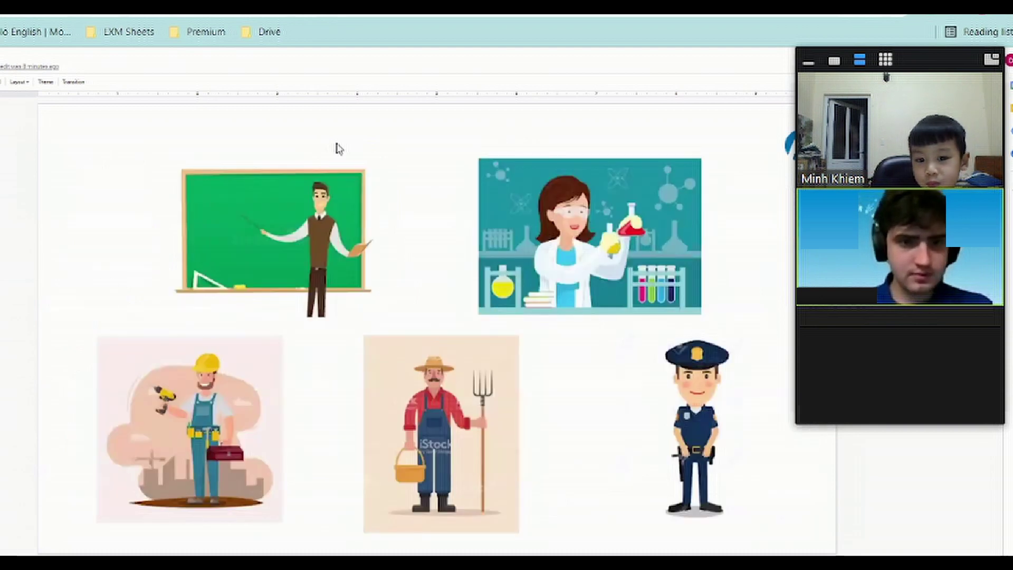
left_click(297, 244)
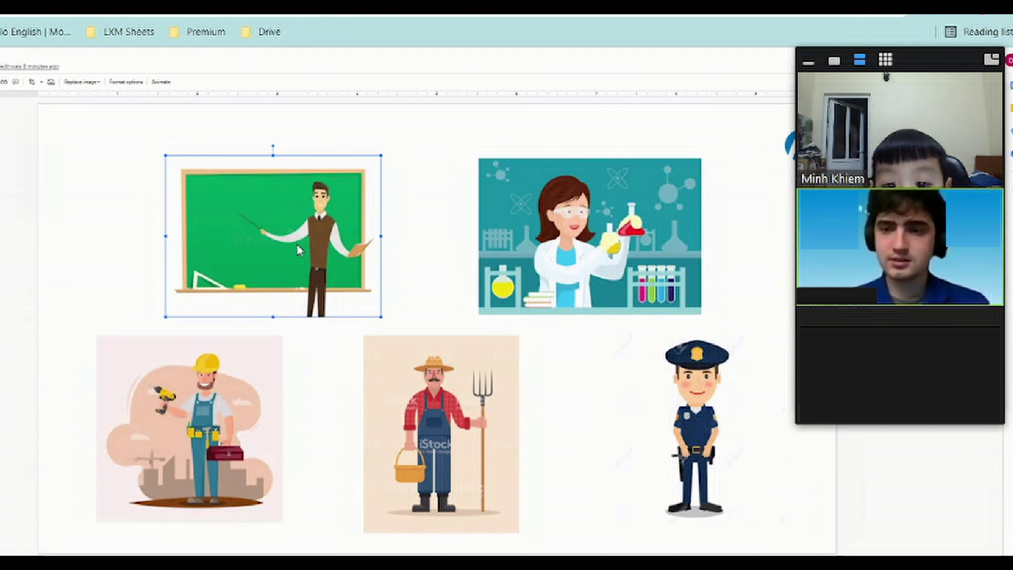
left_click_drag(299, 250, 297, 250)
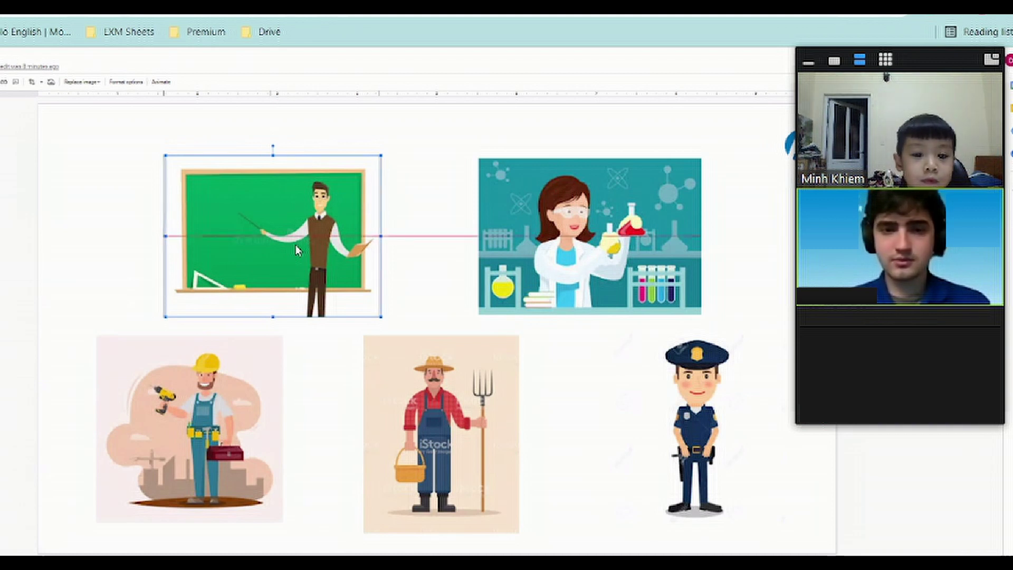
left_click(413, 374)
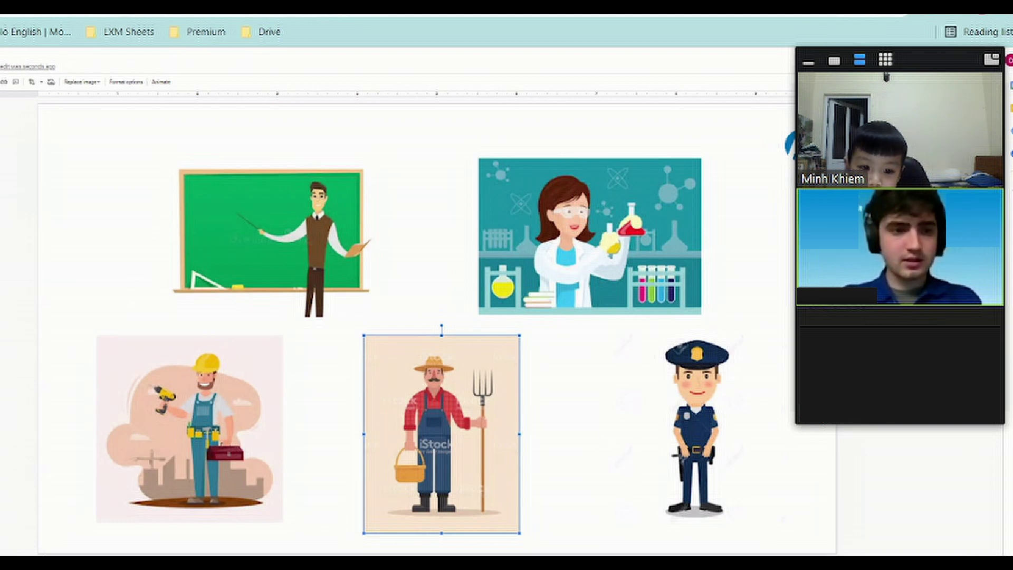
Advance from the jobs slide to the leaping tiger slide captioned 'A tiger has...'.
key("Down")
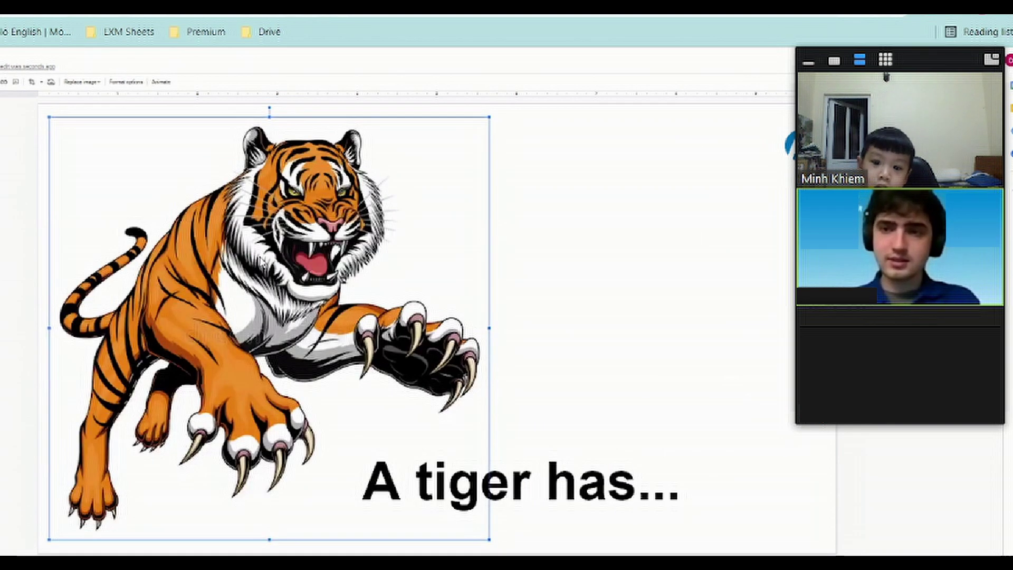